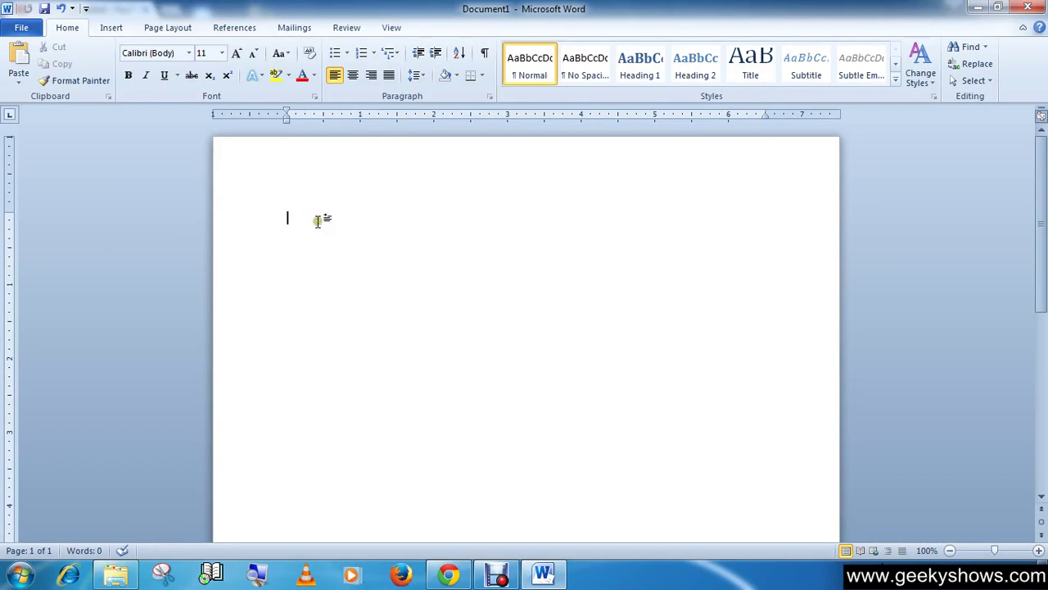
pyautogui.click(318, 218)
pyautogui.write('www.geekyshows.c')
pyautogui.write('om')
pyautogui.click(308, 273)
pyautogui.click(424, 215)
pyautogui.press('Return')
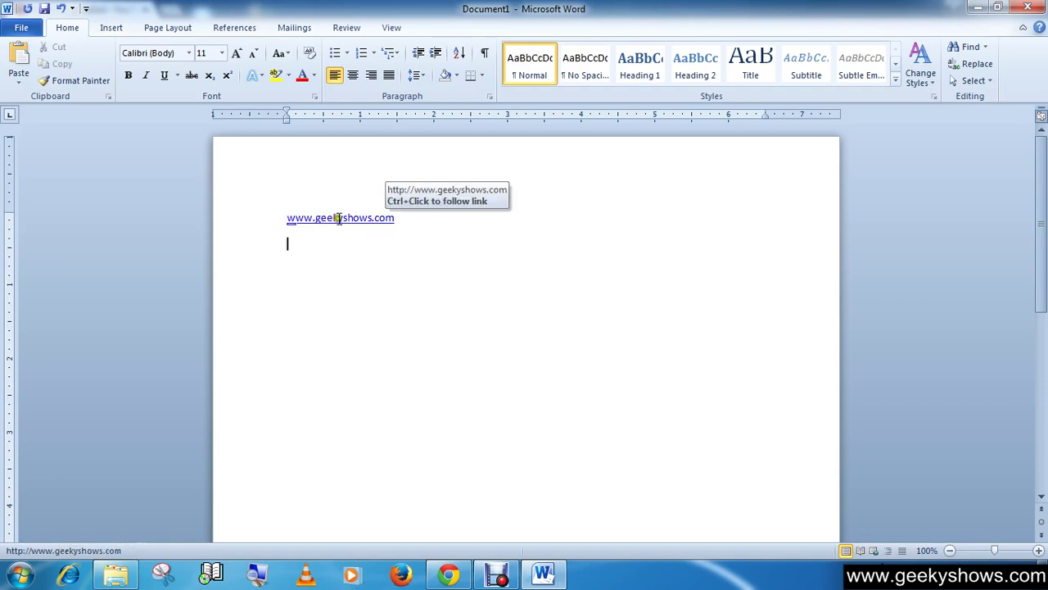
pyautogui.rightClick(339, 218)
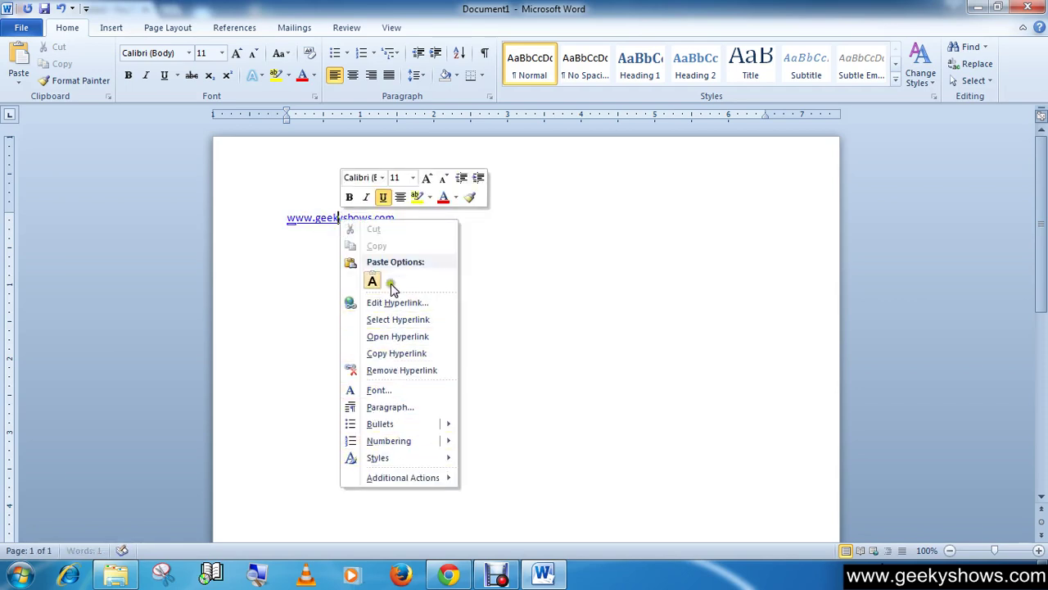
pyautogui.click(393, 370)
pyautogui.click(313, 319)
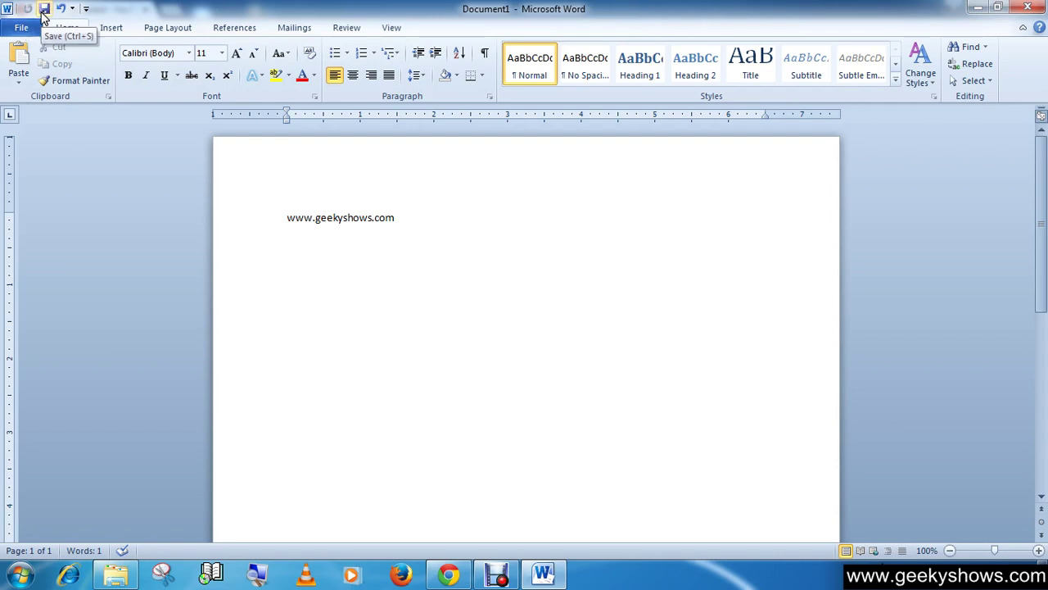
pyautogui.click(25, 28)
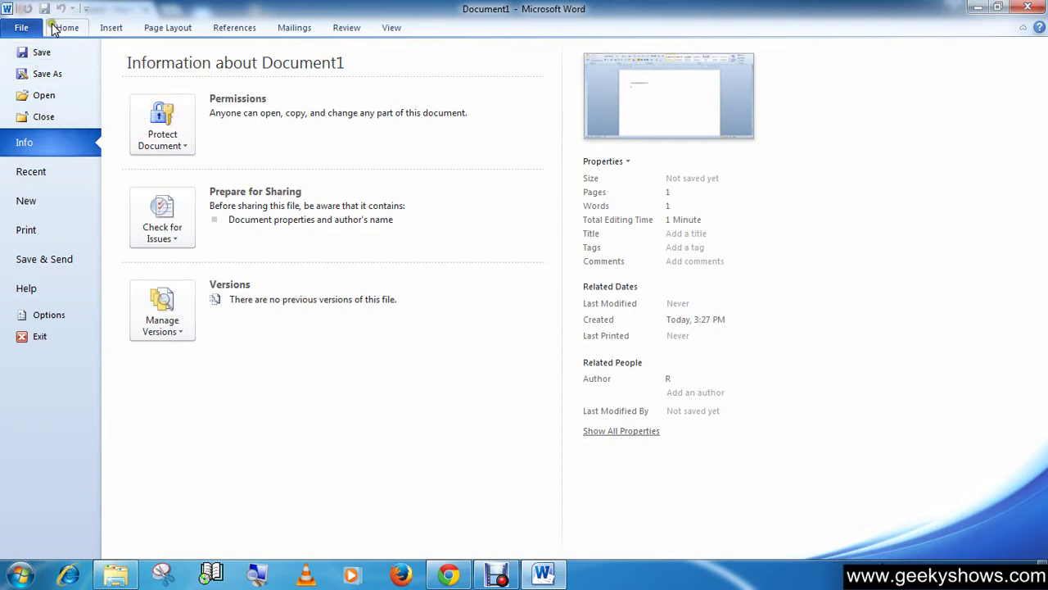
pyautogui.click(54, 28)
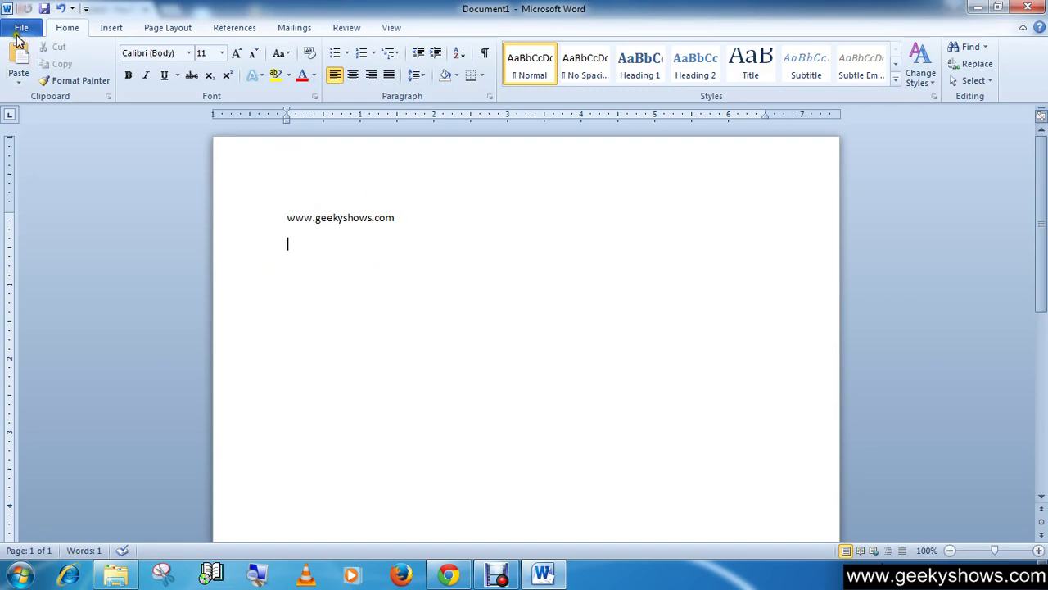
pyautogui.click(20, 30)
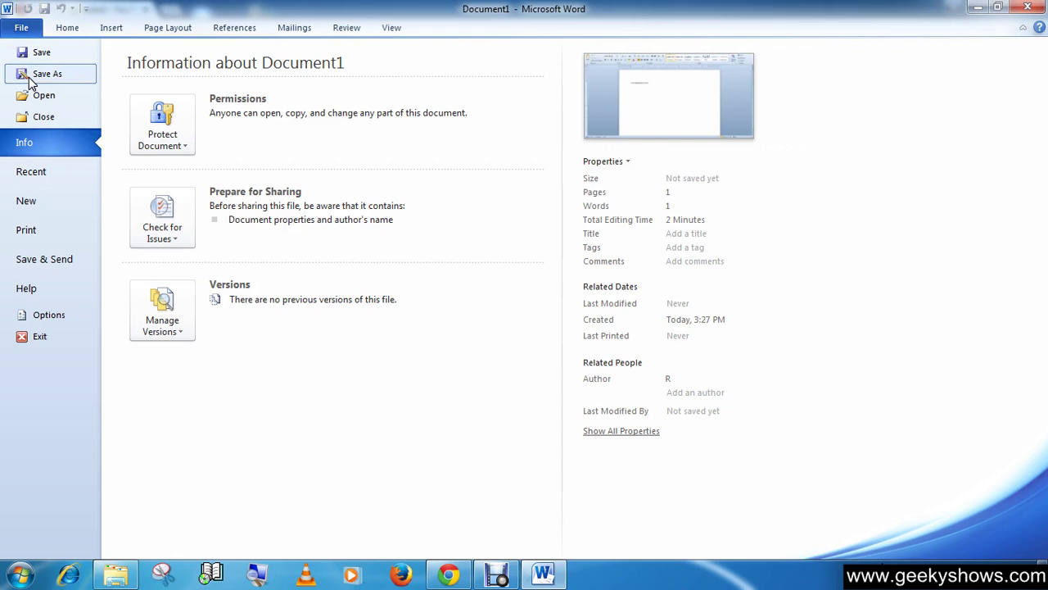
pyautogui.click(22, 27)
pyautogui.click(22, 29)
pyautogui.click(21, 29)
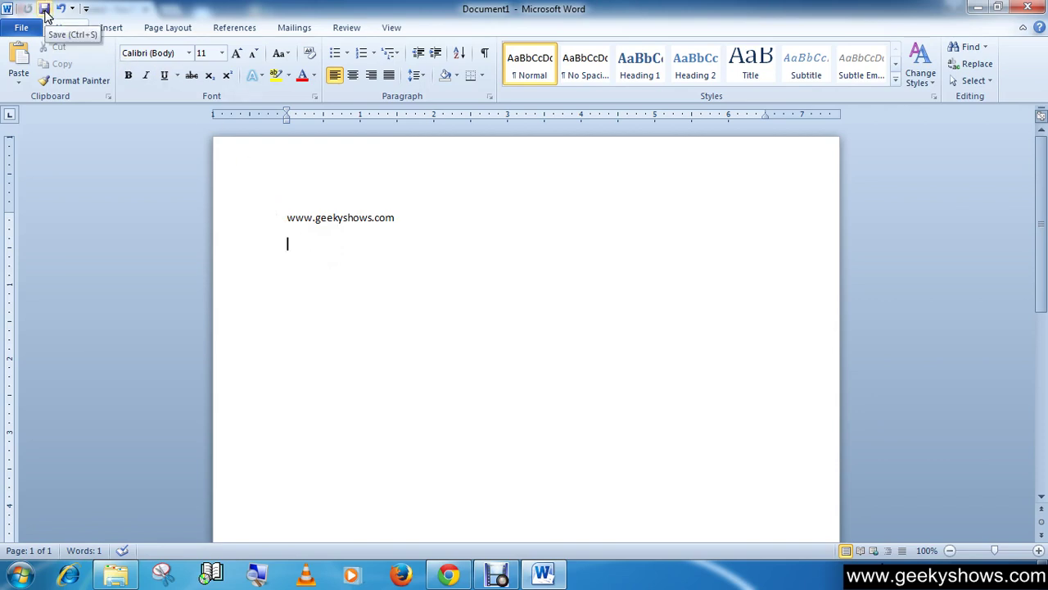
# Save the new document for the first time under the file name 'web'.
pyautogui.click(45, 9)
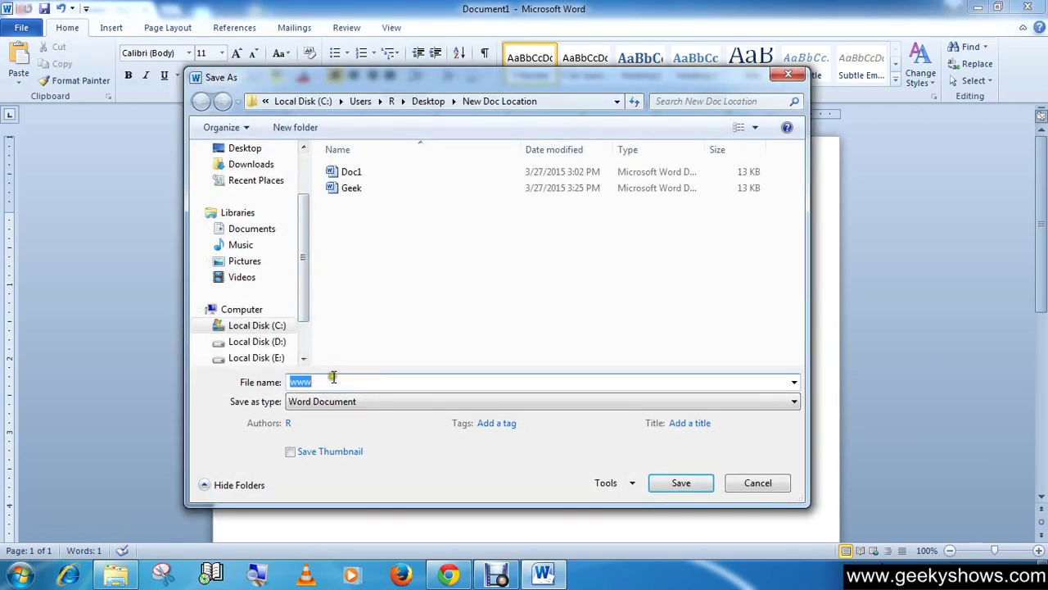
pyautogui.moveTo(330, 380); pyautogui.dragTo(292, 381)
pyautogui.write('web')
pyautogui.click(683, 484)
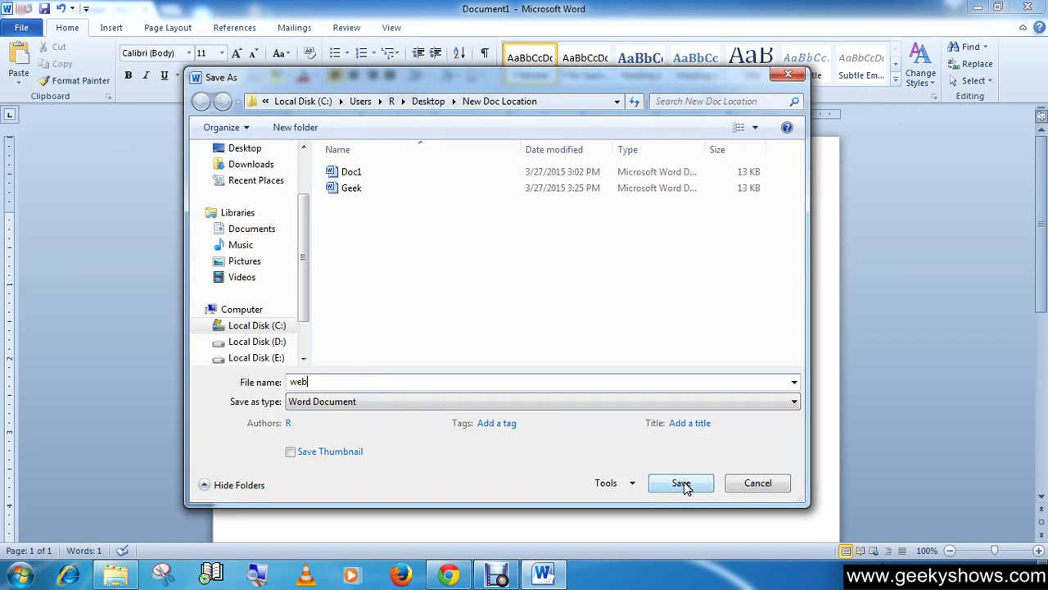
pyautogui.click(683, 483)
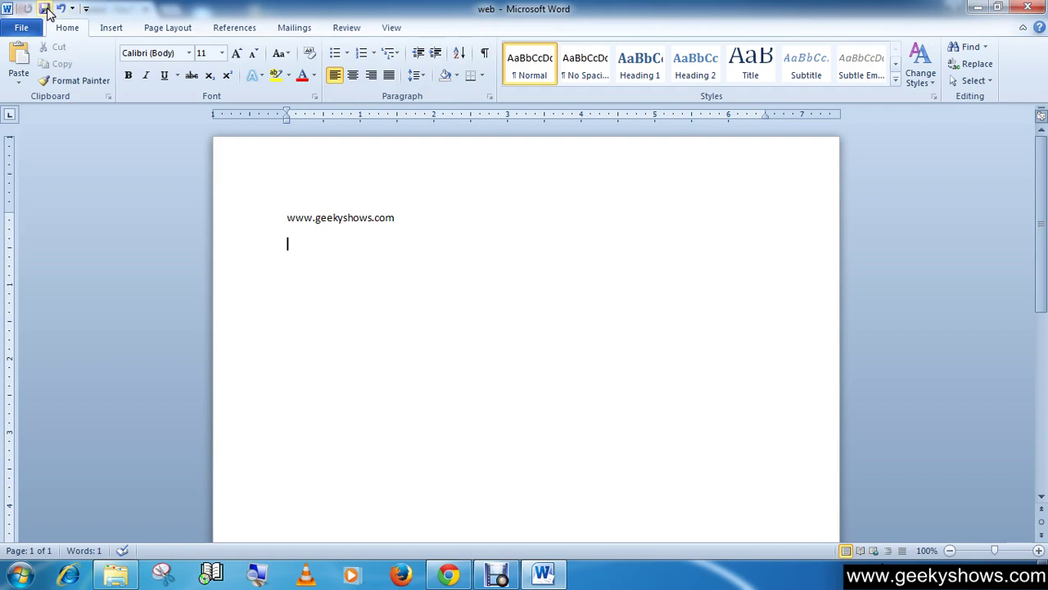
pyautogui.click(45, 10)
pyautogui.moveTo(287, 218); pyautogui.dragTo(405, 220)
pyautogui.click(459, 246)
pyautogui.click(22, 27)
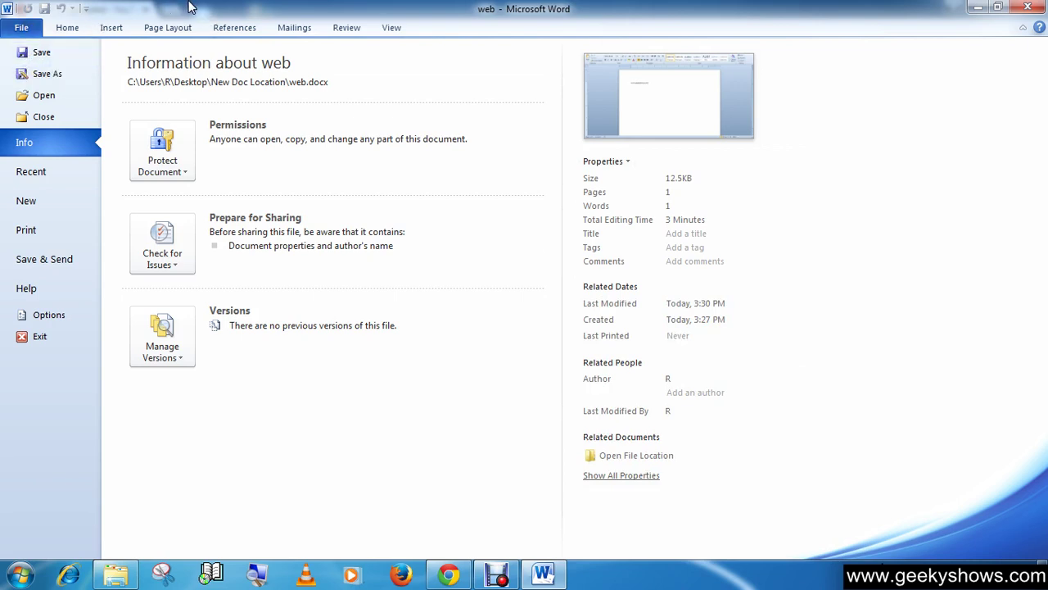
pyautogui.click(64, 24)
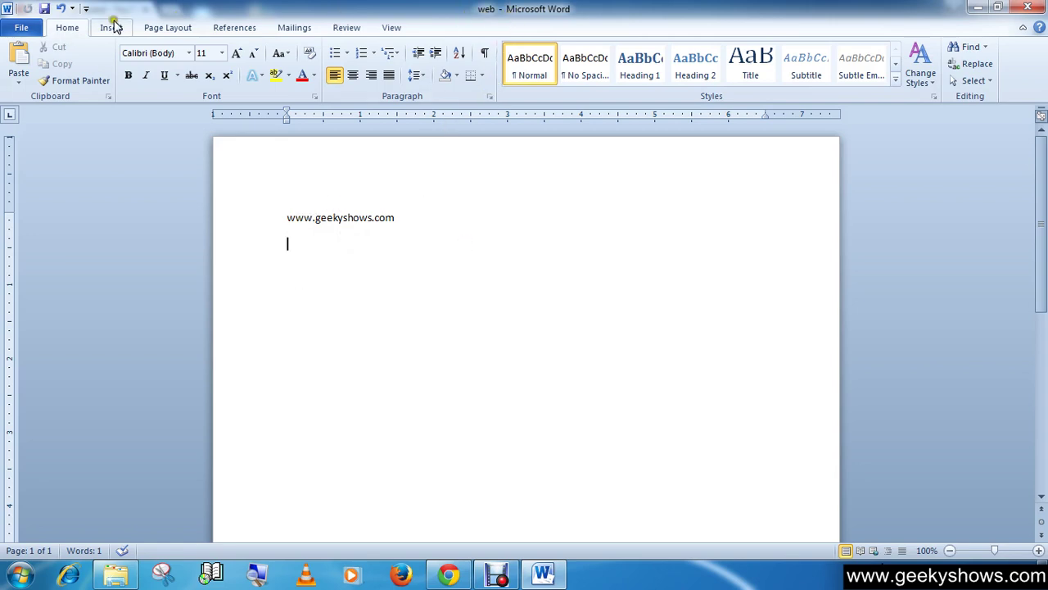
# Save a copy through File > Save As with the file name 'web1'.
pyautogui.click(23, 30)
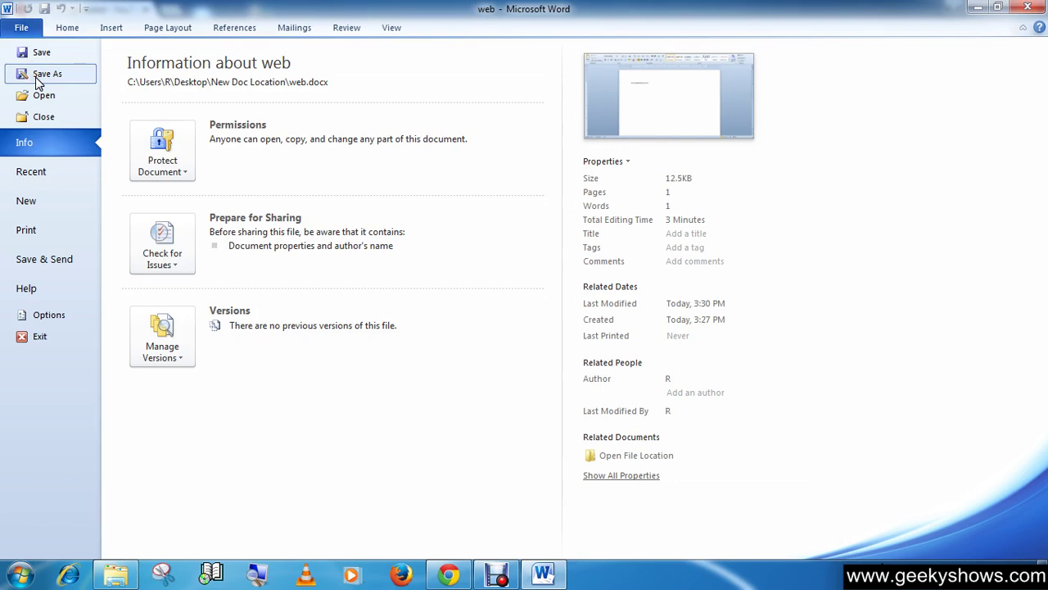
pyautogui.click(36, 75)
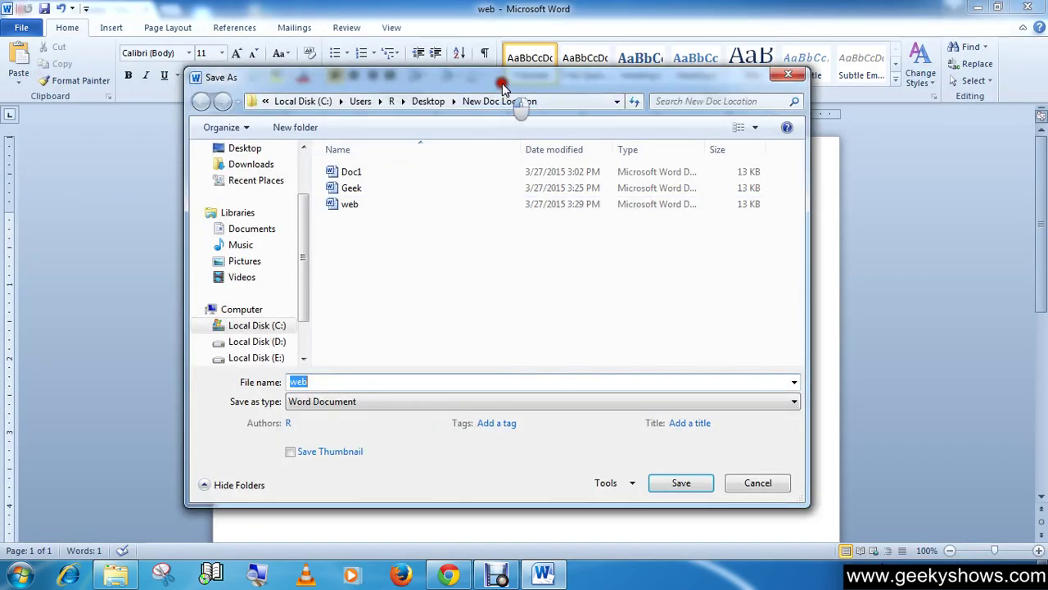
pyautogui.moveTo(496, 83); pyautogui.dragTo(515, 72)
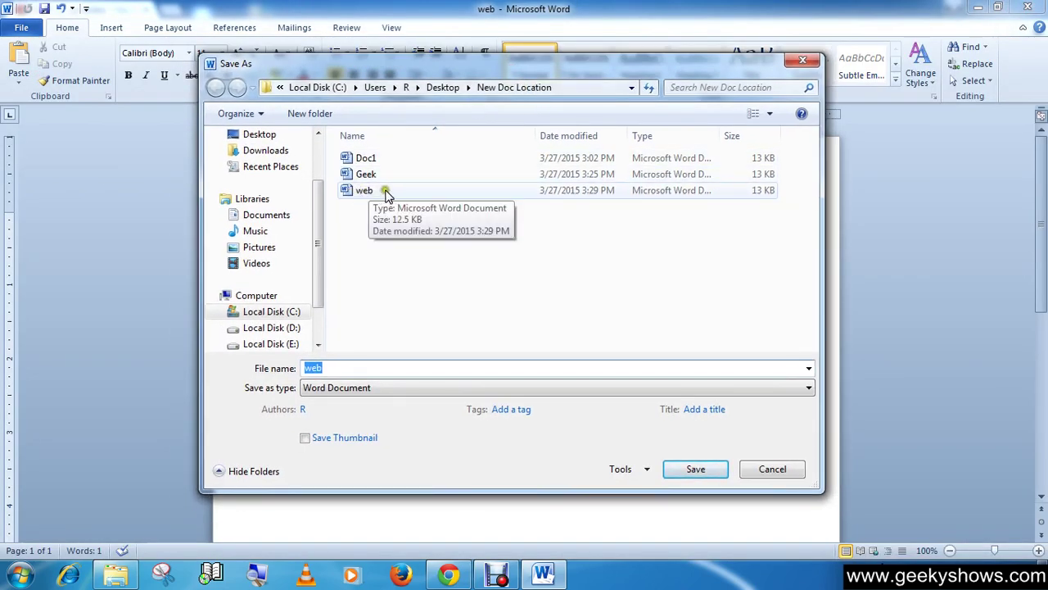
pyautogui.click(348, 370)
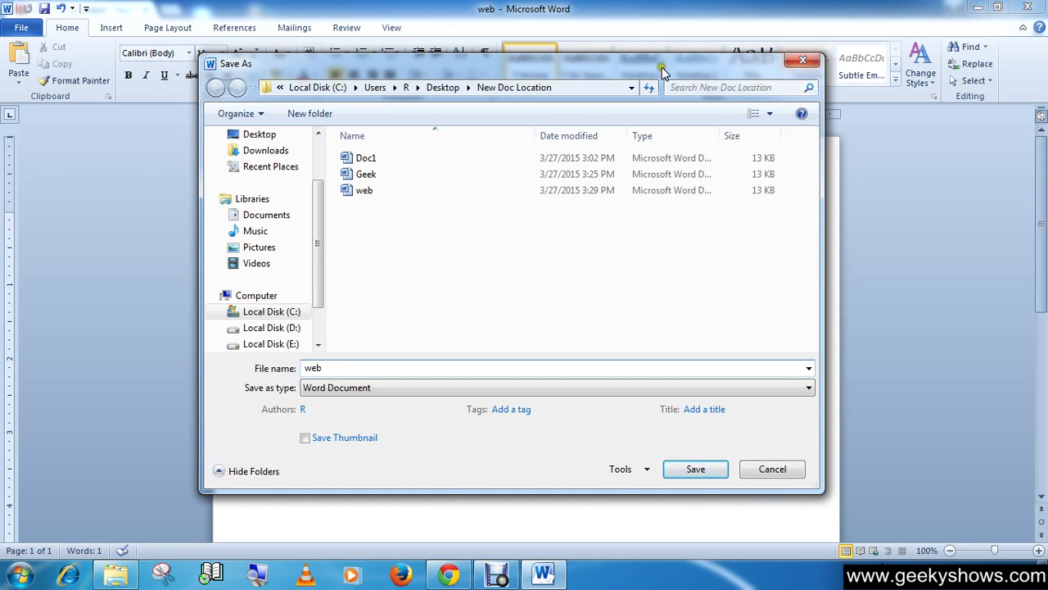
pyautogui.moveTo(656, 67)
pyautogui.mouseDown()
pyautogui.moveTo(689, 69)
pyautogui.moveTo(659, 67)
pyautogui.mouseUp()
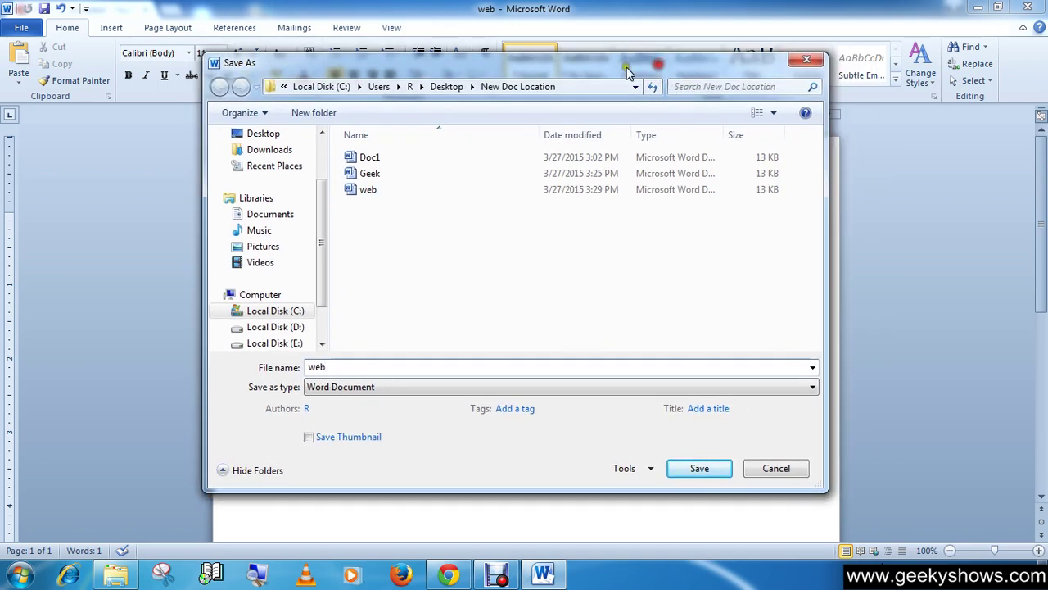
pyautogui.click(347, 369)
pyautogui.doubleClick(301, 368)
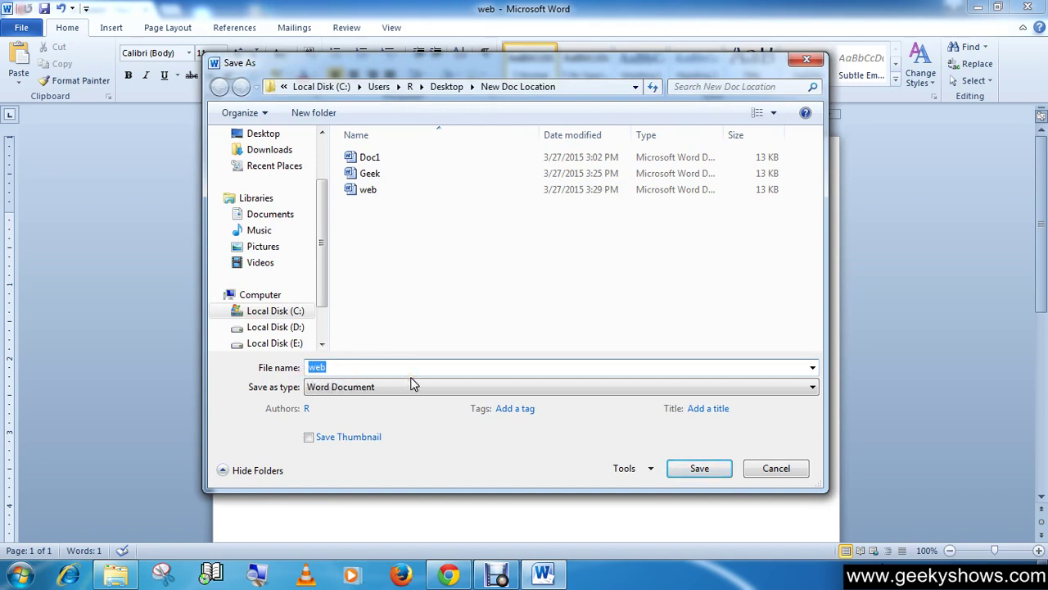
pyautogui.press('Left')
pyautogui.press('Right')
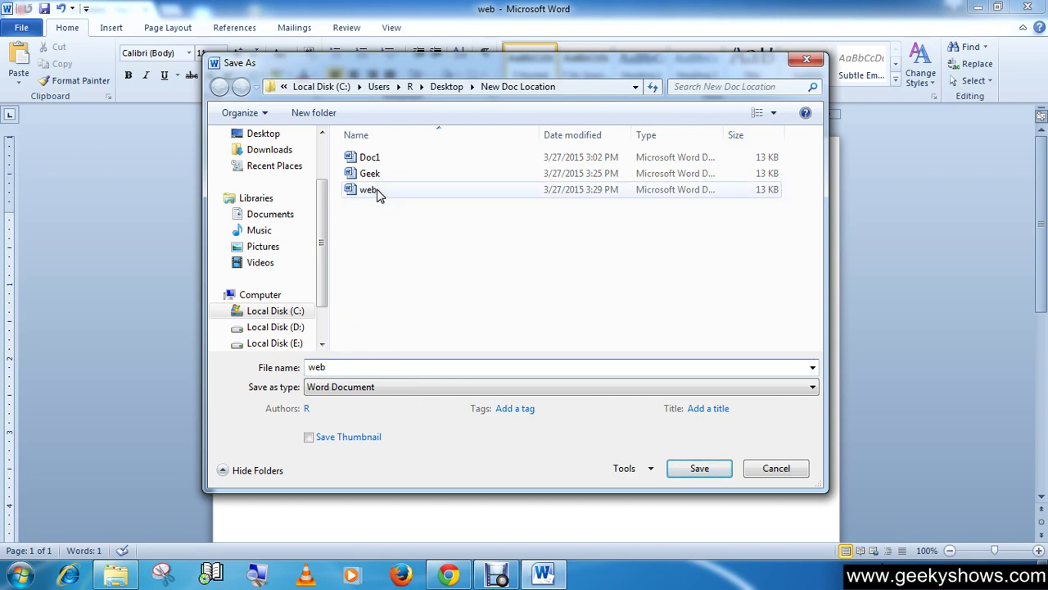
pyautogui.click(351, 369)
pyautogui.write('1')
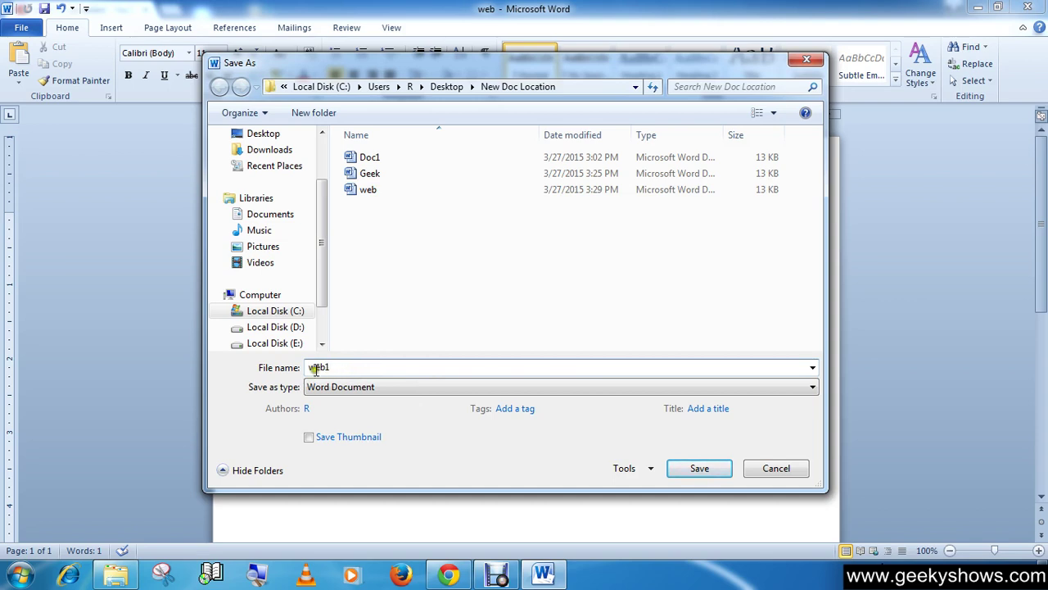
pyautogui.click(684, 474)
pyautogui.click(684, 473)
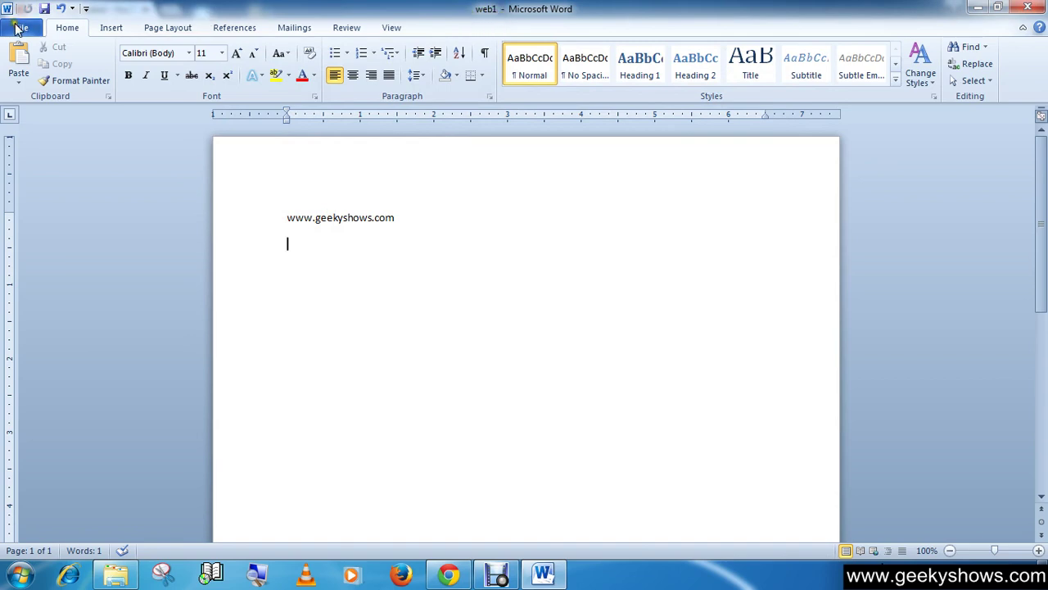
# Save another copy through File > Save As, renaming it to 'web2'.
pyautogui.click(18, 28)
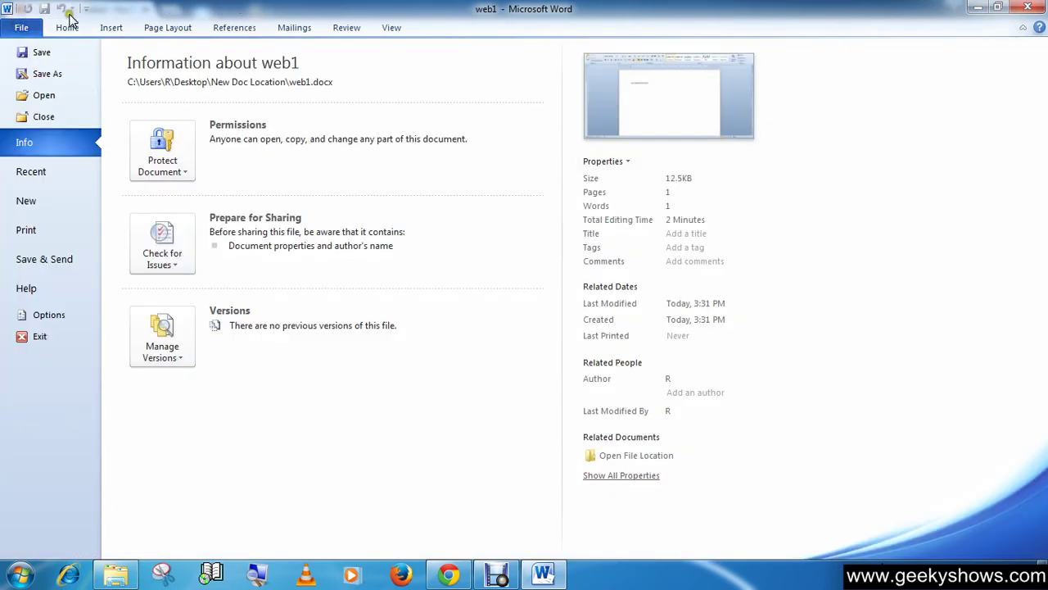
pyautogui.click(8, 29)
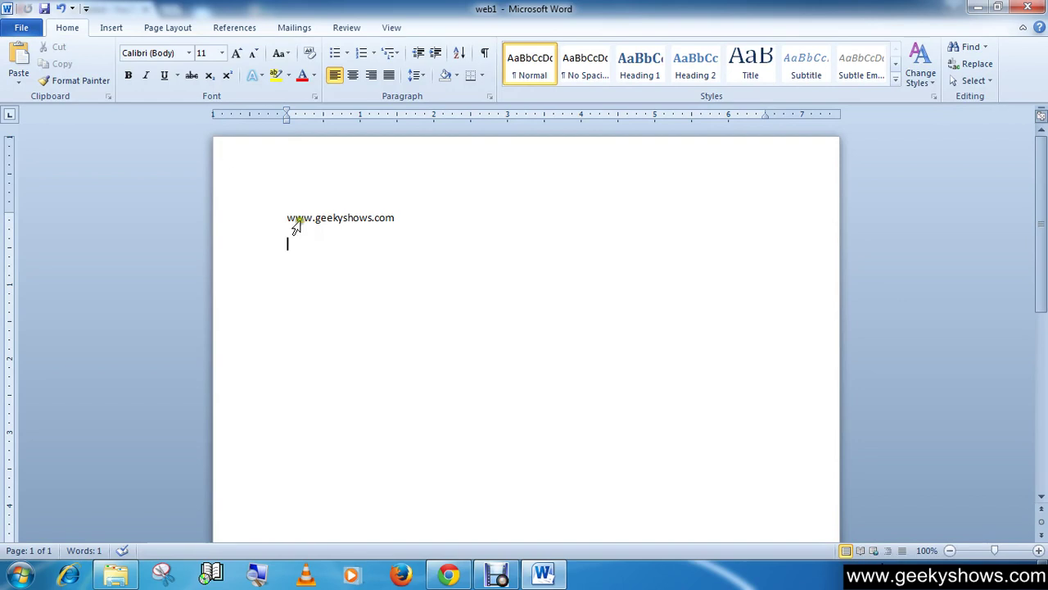
pyautogui.click(33, 29)
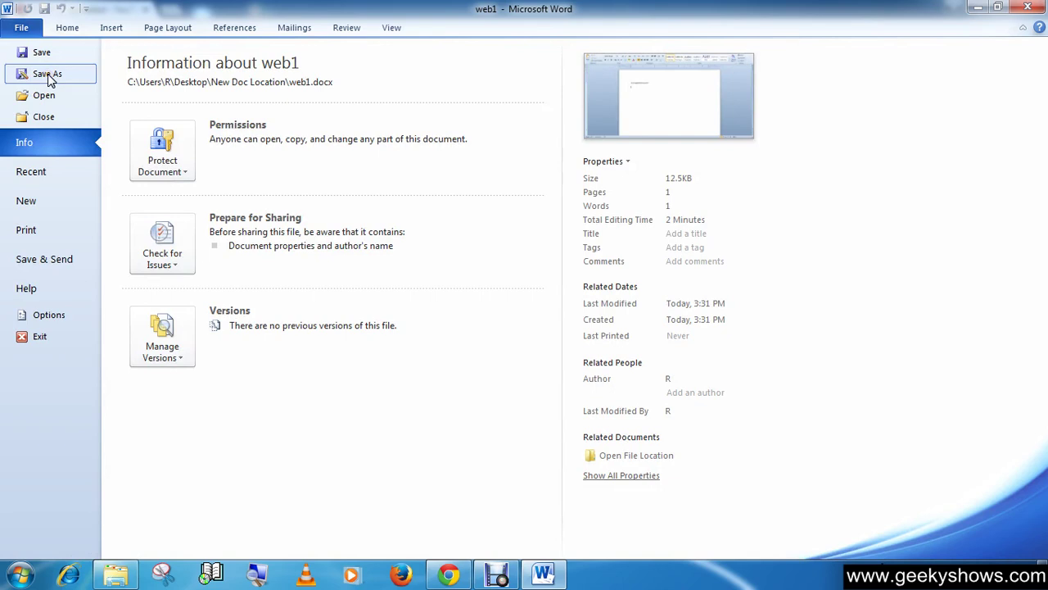
pyautogui.click(47, 74)
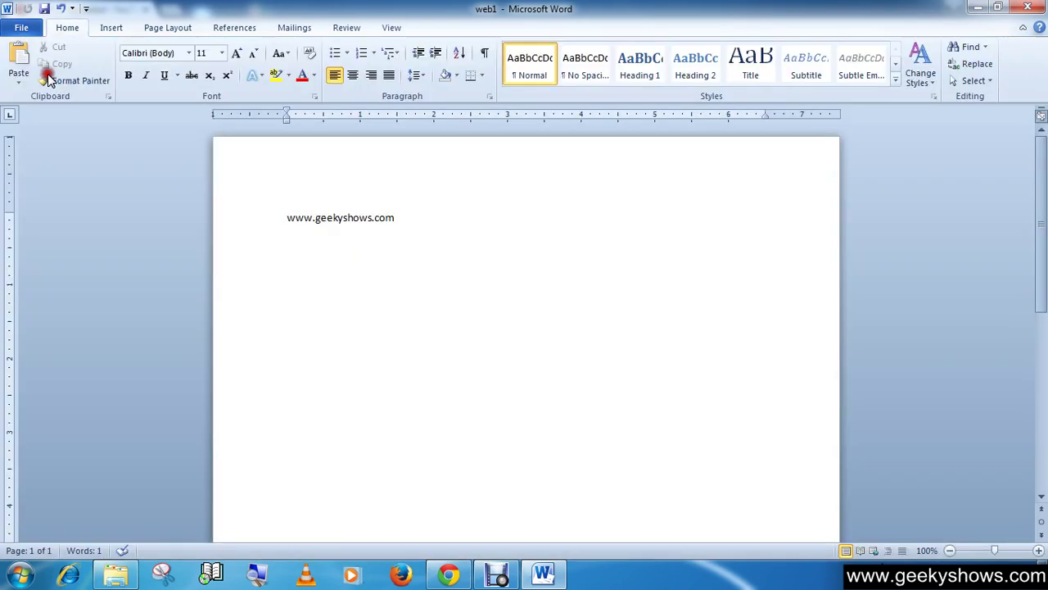
pyautogui.click(337, 366)
pyautogui.press('BackSpace')
pyautogui.write('2')
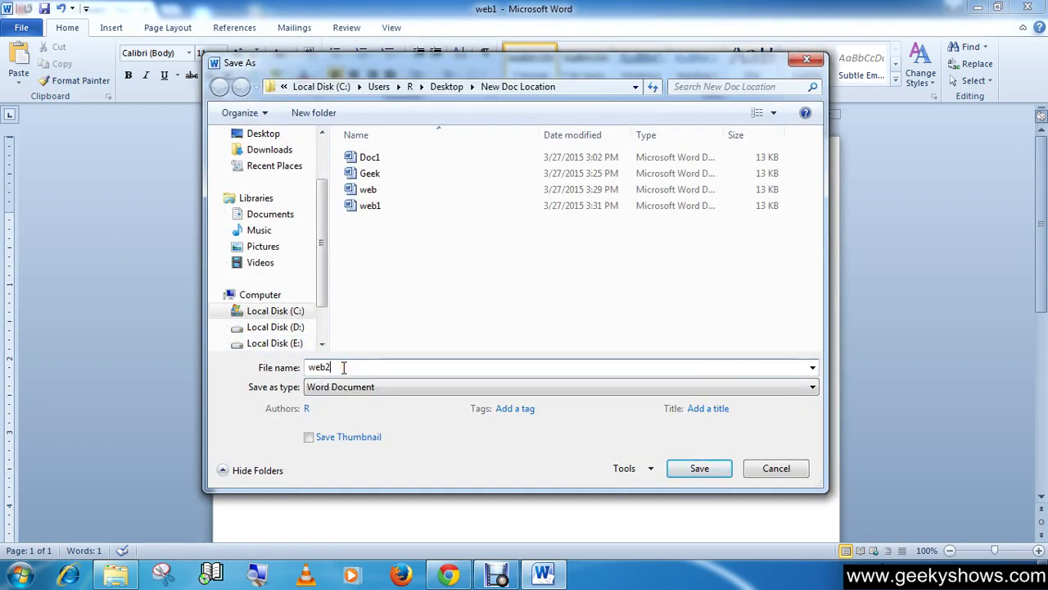
pyautogui.click(697, 473)
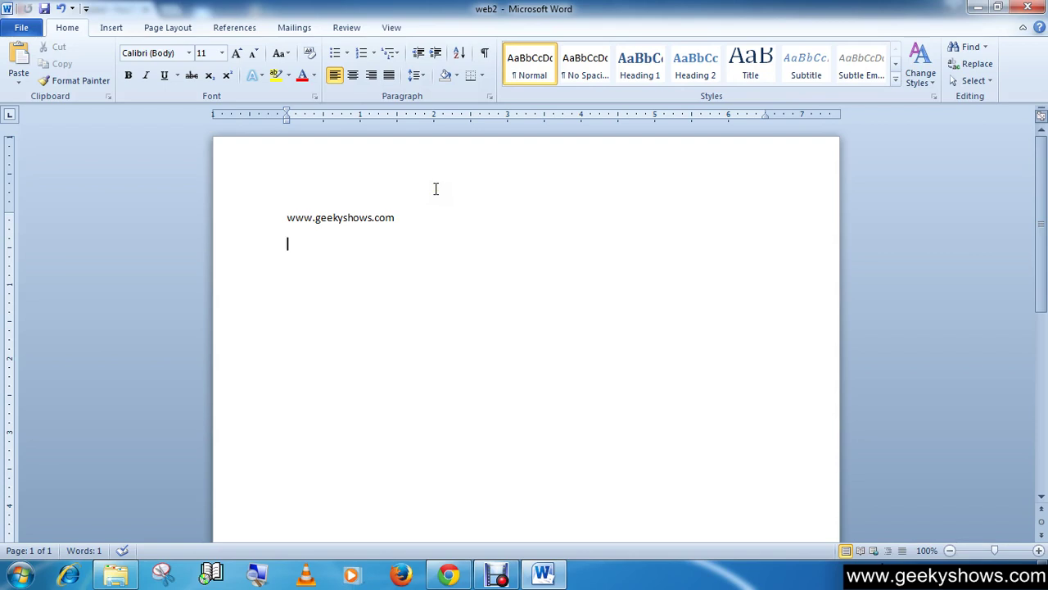
# Start a Save As of web2 with Word Template as the file type.
pyautogui.click(21, 27)
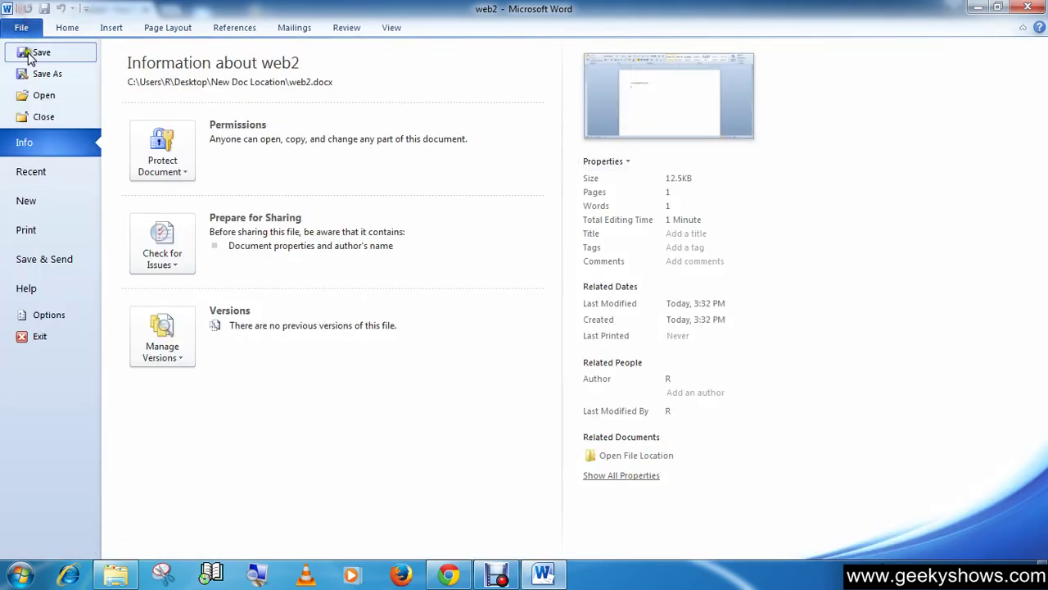
pyautogui.click(45, 73)
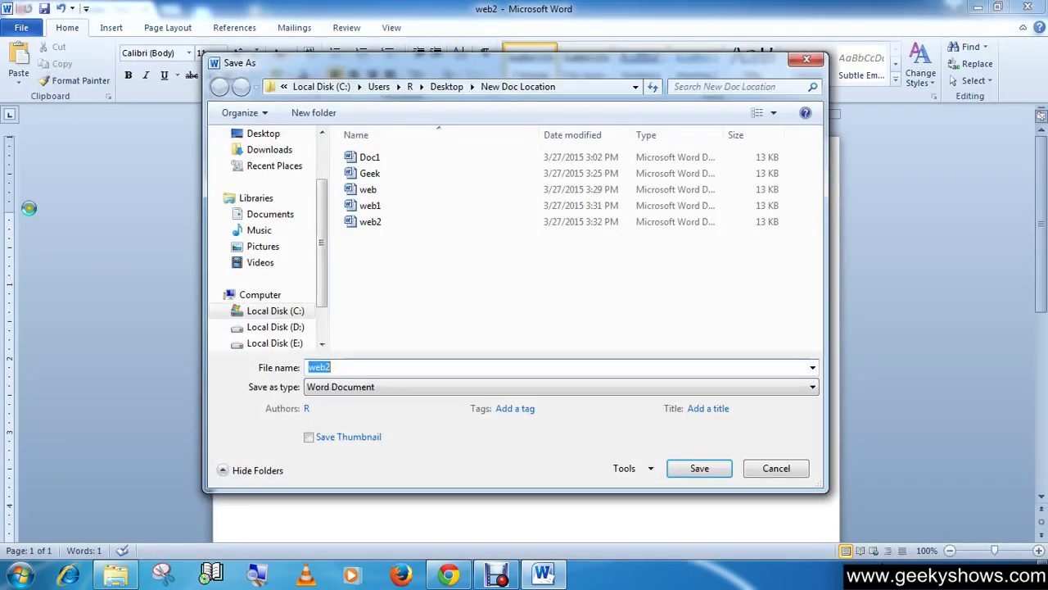
pyautogui.click(452, 387)
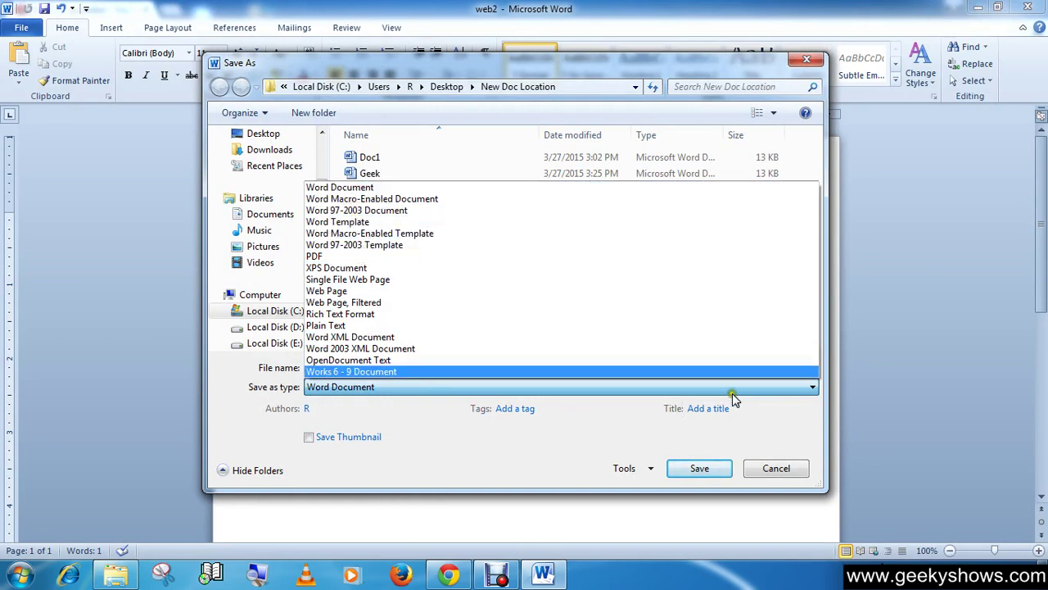
pyautogui.click(797, 386)
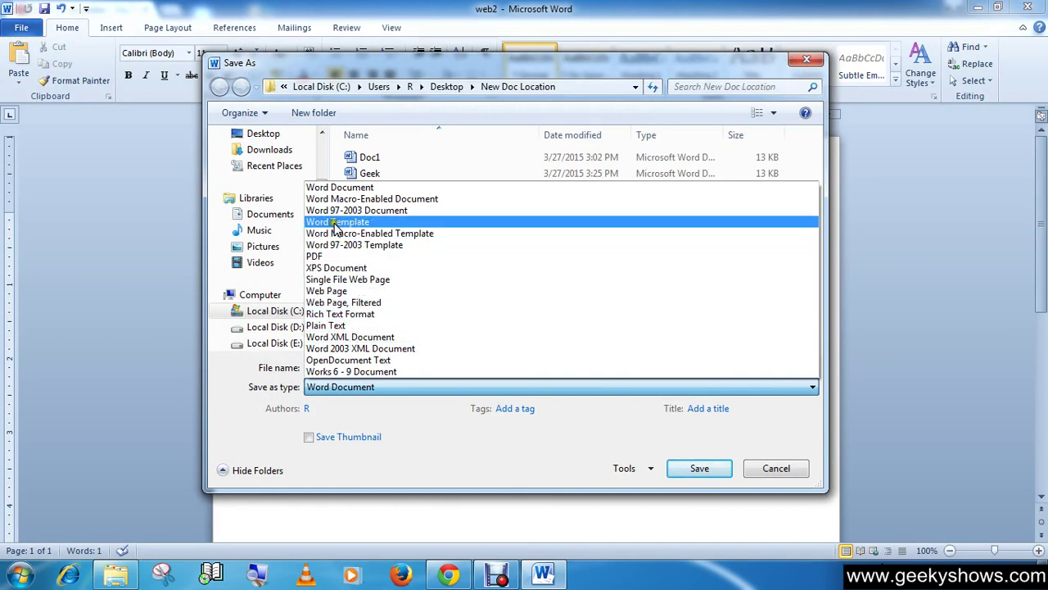
pyautogui.click(347, 228)
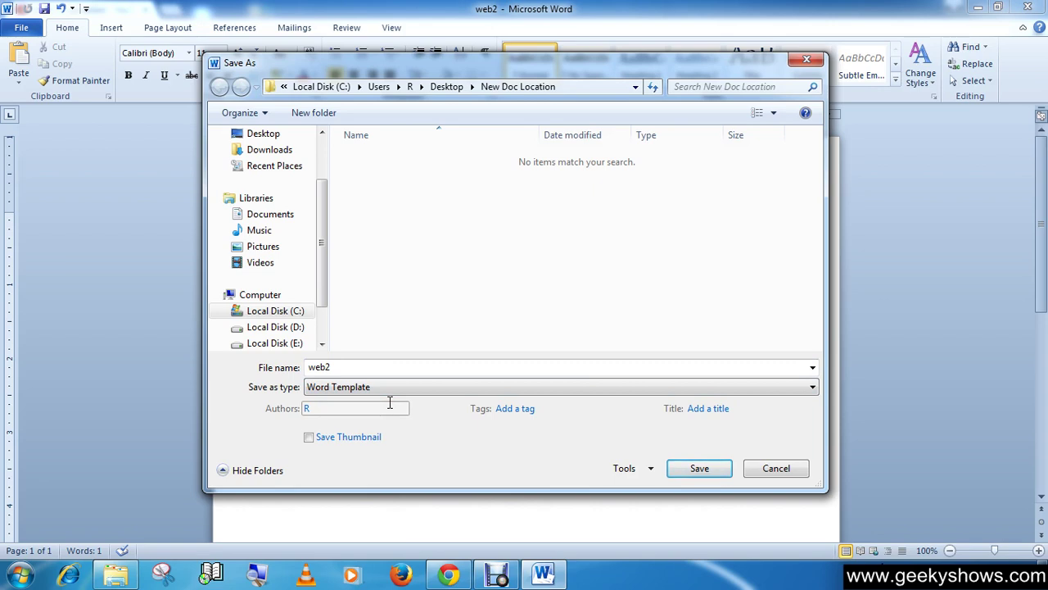
# Set the Save as type to PDF to review its save options.
pyautogui.click(432, 388)
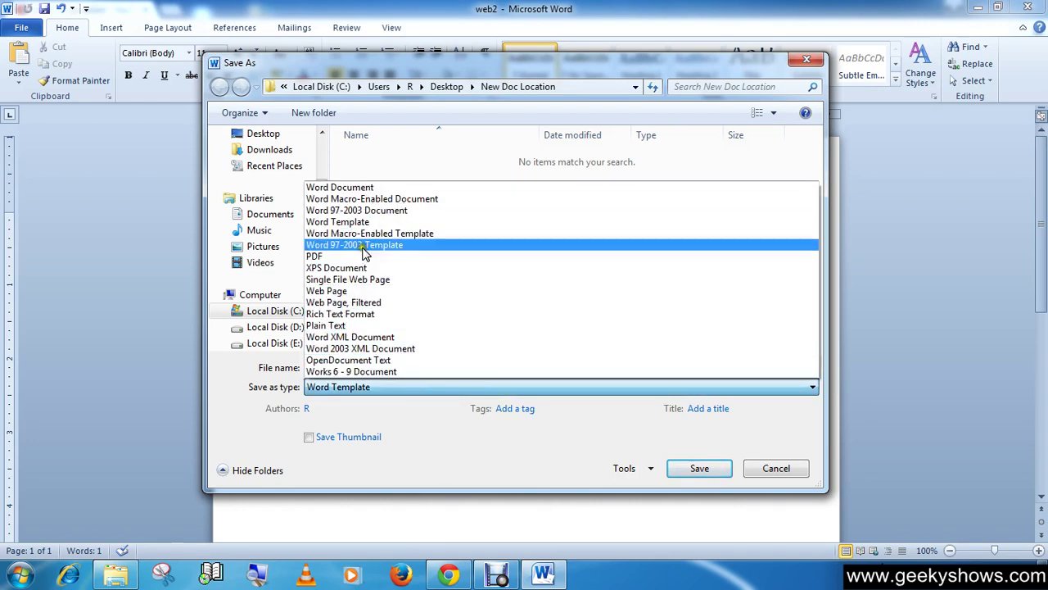
pyautogui.click(321, 256)
pyautogui.click(352, 387)
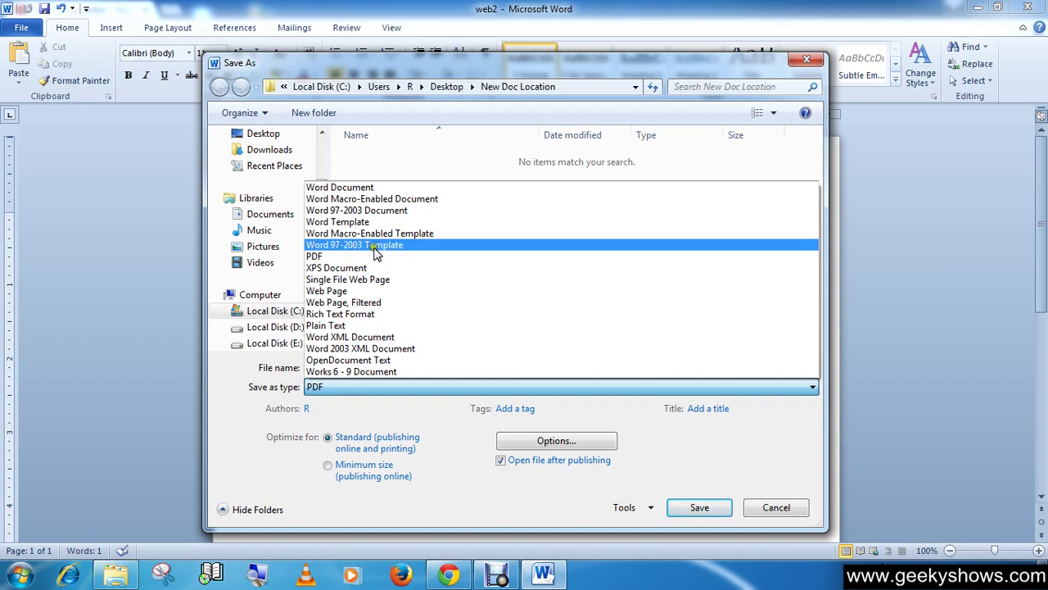
pyautogui.click(480, 487)
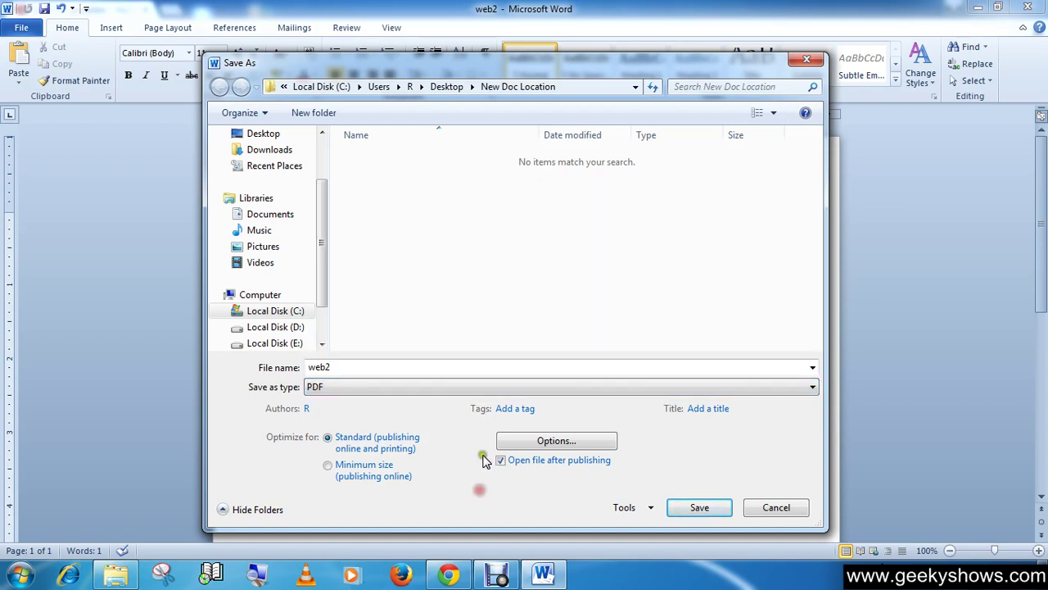
# Switch the file type back to Word Document and cancel the save without saving.
pyautogui.click(412, 381)
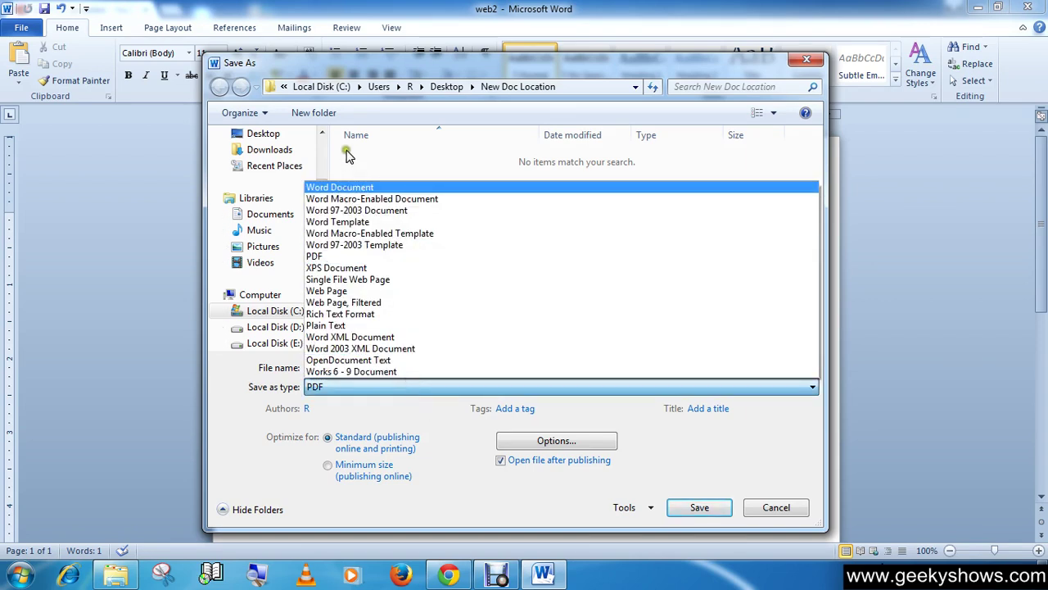
pyautogui.click(348, 194)
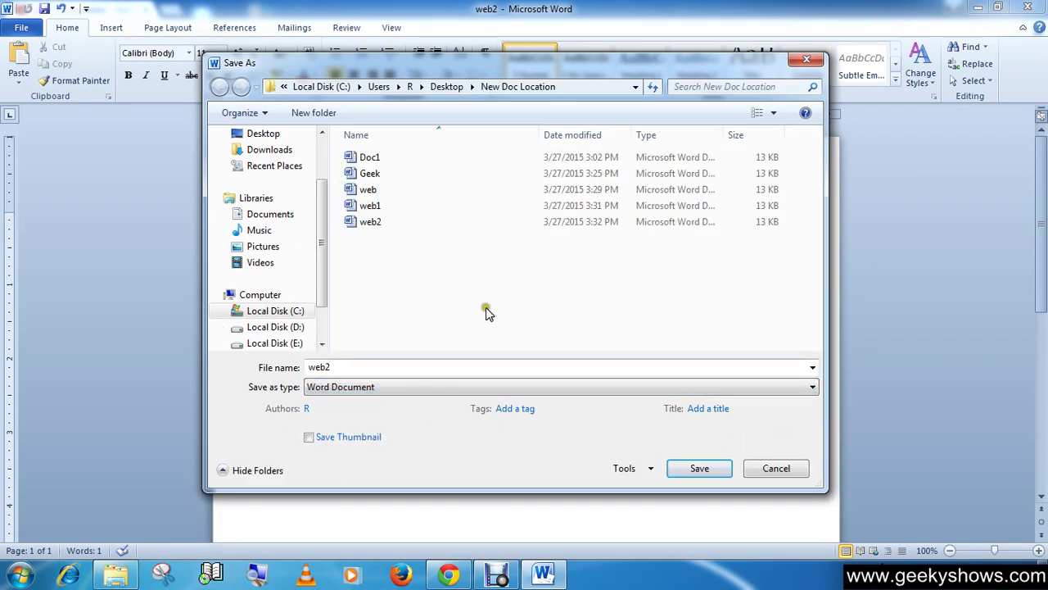
pyautogui.click(764, 472)
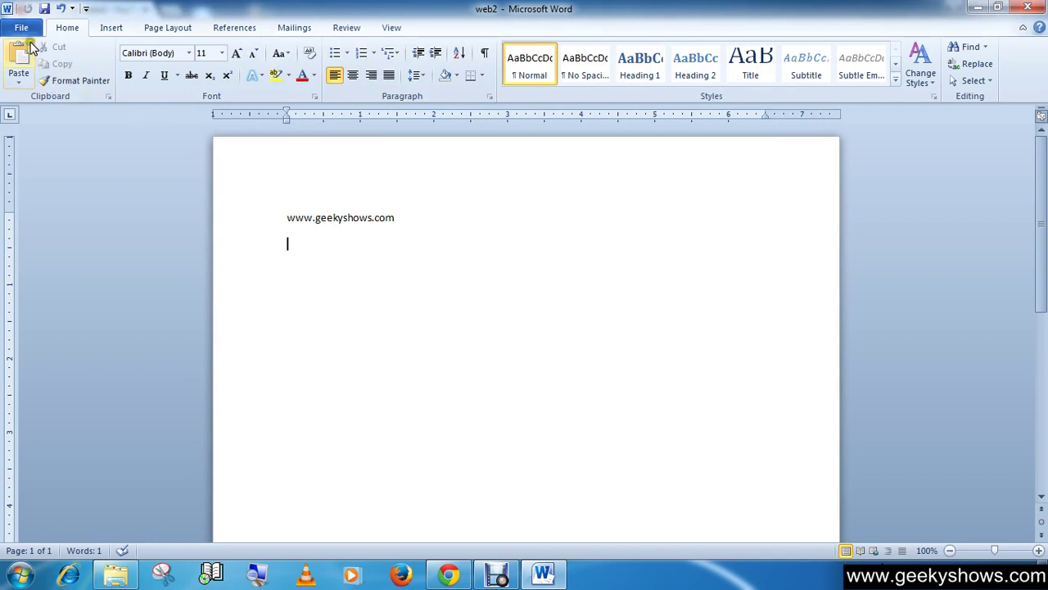
pyautogui.click(421, 280)
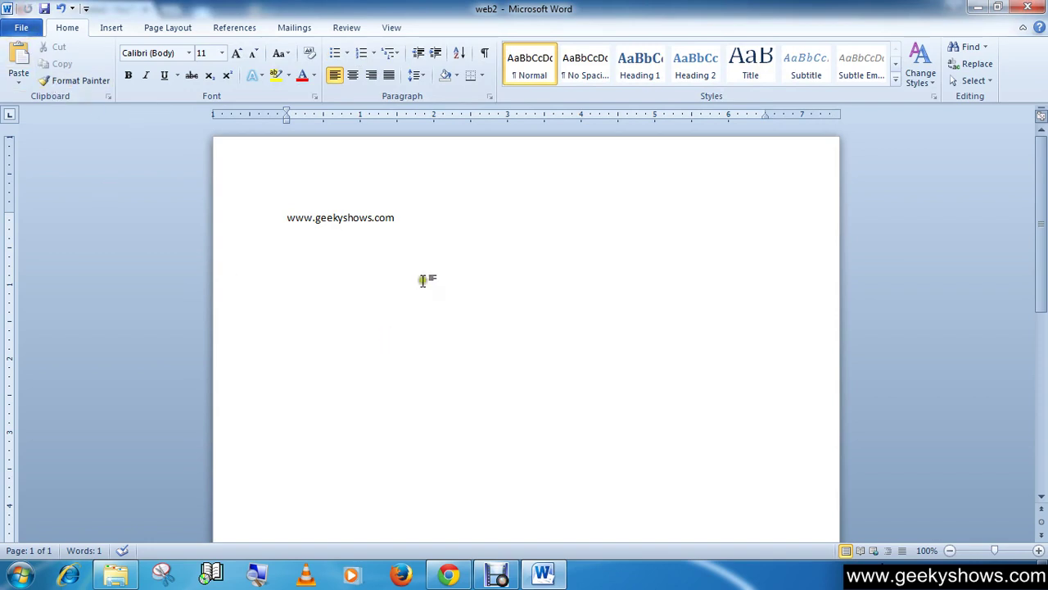